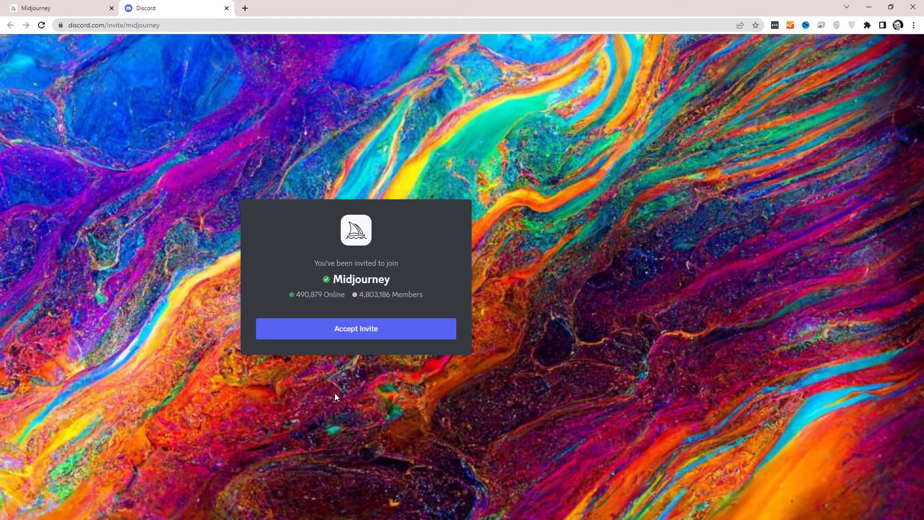
Accept the Midjourney invite and browse the rules, faq and getting-started channels.
{"action": "left_click", "coordinate": [360, 332]}
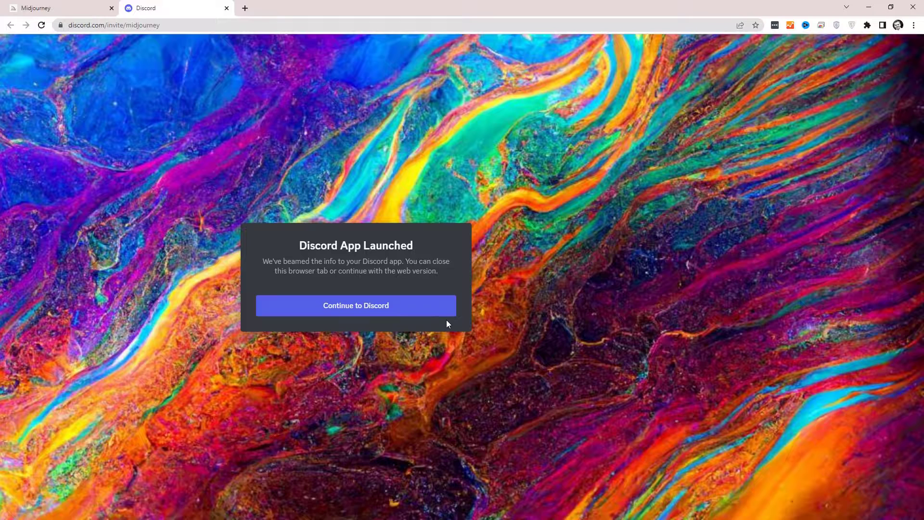
{"action": "left_click", "coordinate": [227, 9]}
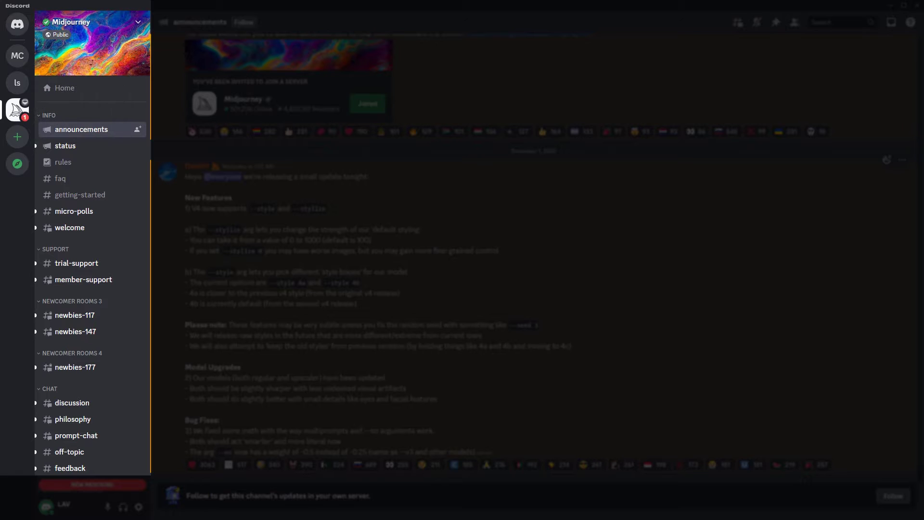
{"action": "left_click", "coordinate": [74, 163]}
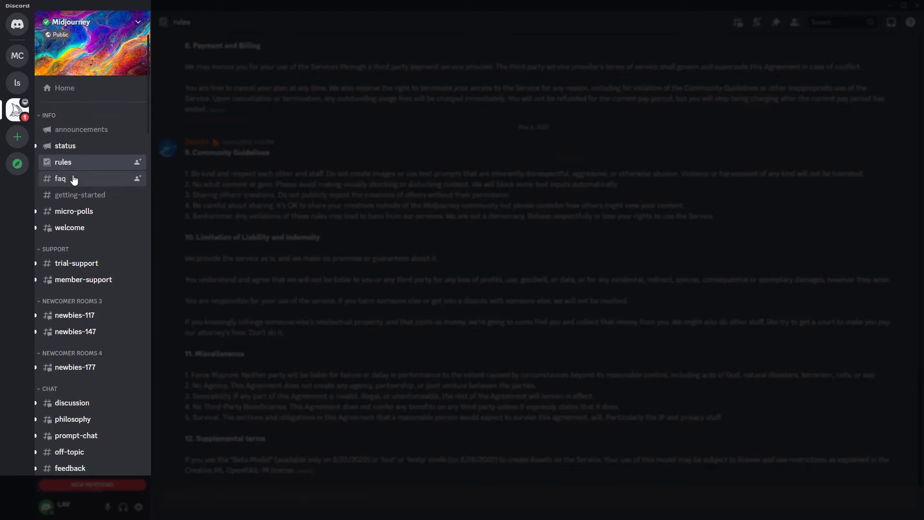
{"action": "left_click", "coordinate": [74, 179]}
{"action": "left_click", "coordinate": [89, 197]}
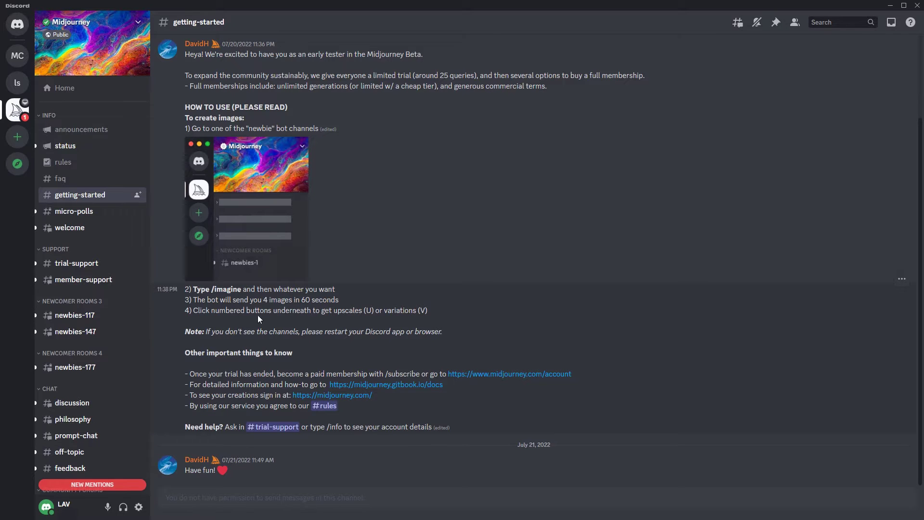
In newbies-117, enter the /imagine prompt 'Guy sitting at computer recording youTube vidoe'.
{"action": "left_click", "coordinate": [84, 316]}
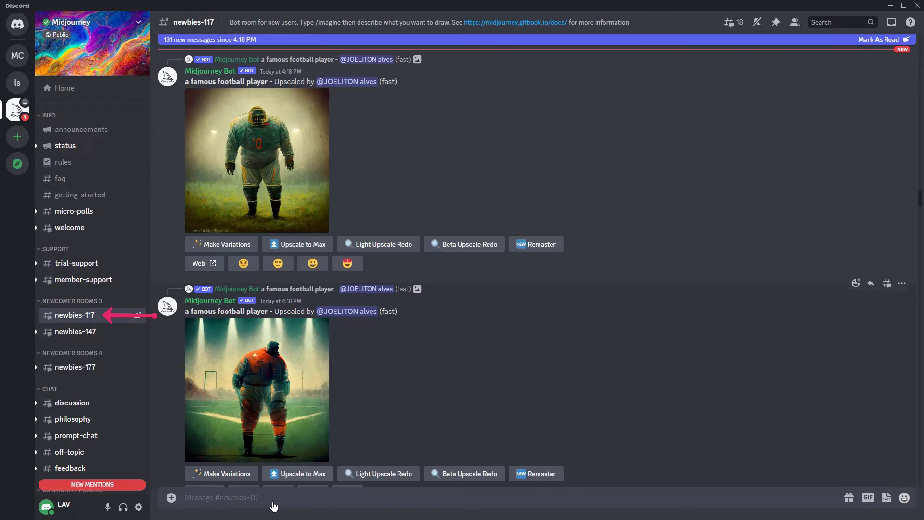
{"action": "type", "text": "/"}
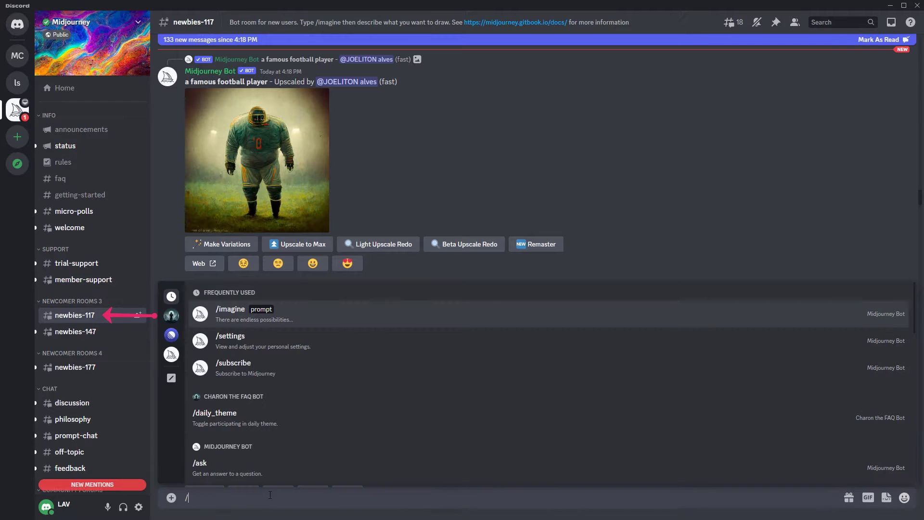
{"action": "type", "text": "ima"}
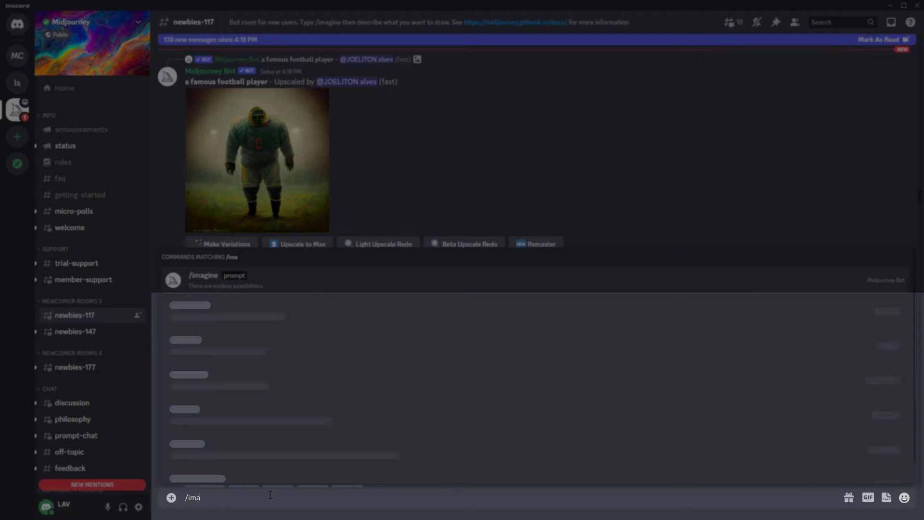
{"action": "type", "text": "g"}
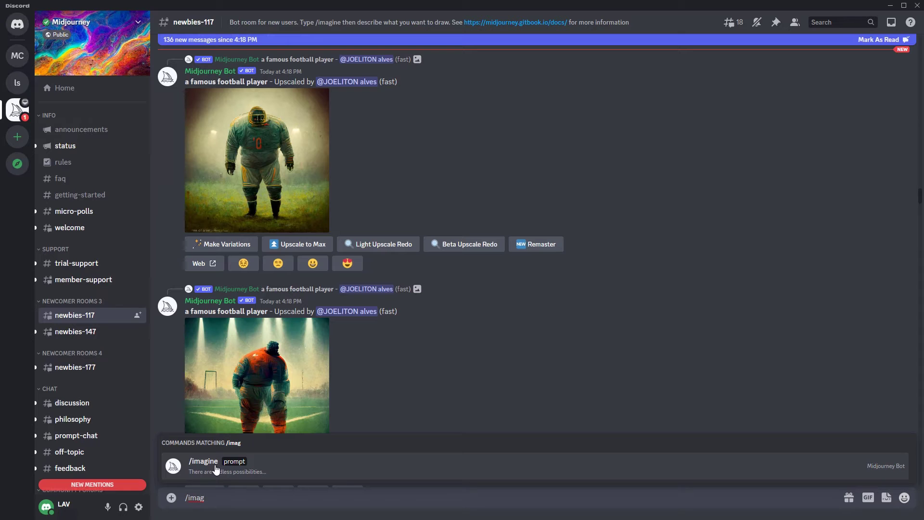
{"action": "left_click", "coordinate": [215, 470]}
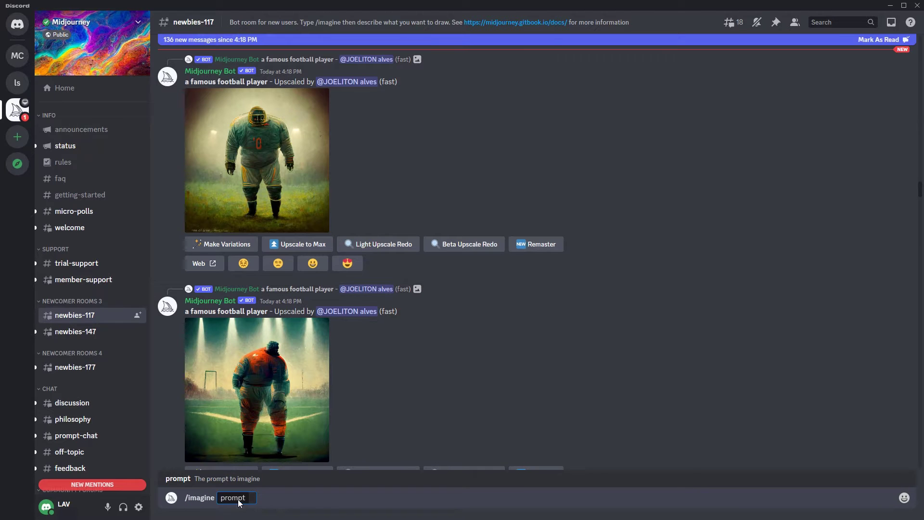
{"action": "type", "text": "Guy sitting at computer recording youT"}
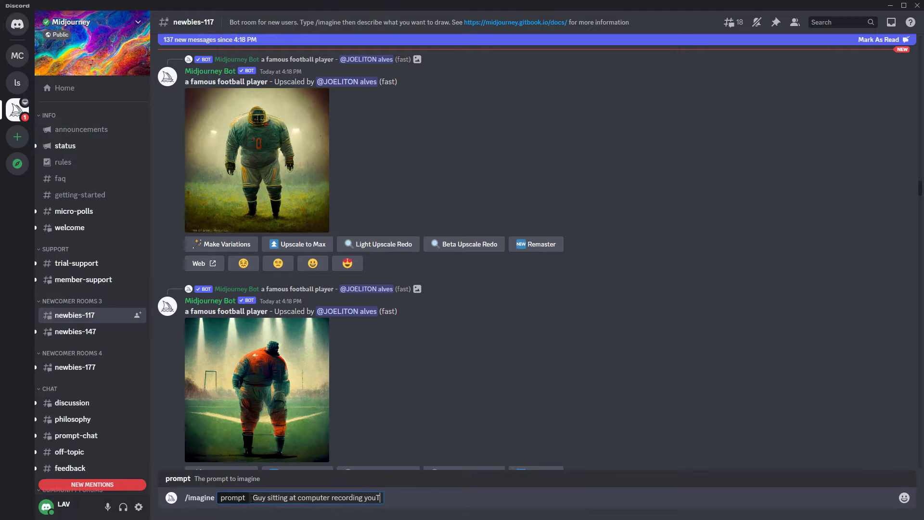
{"action": "type", "text": "ube vidoe"}
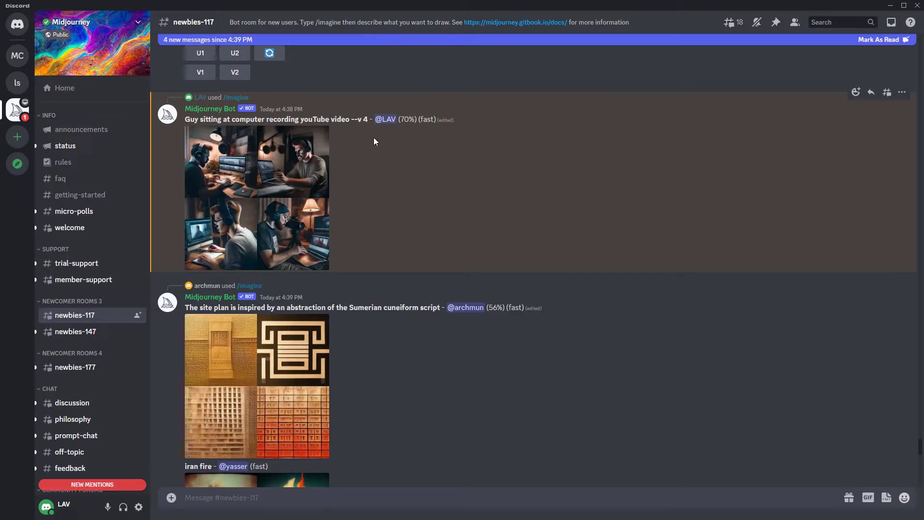
{"action": "left_click", "coordinate": [294, 164]}
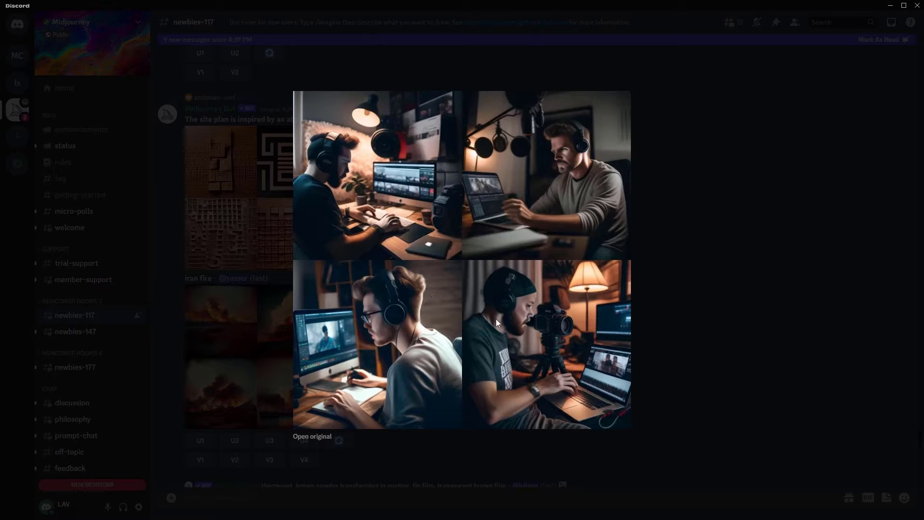
{"action": "left_click", "coordinate": [644, 273]}
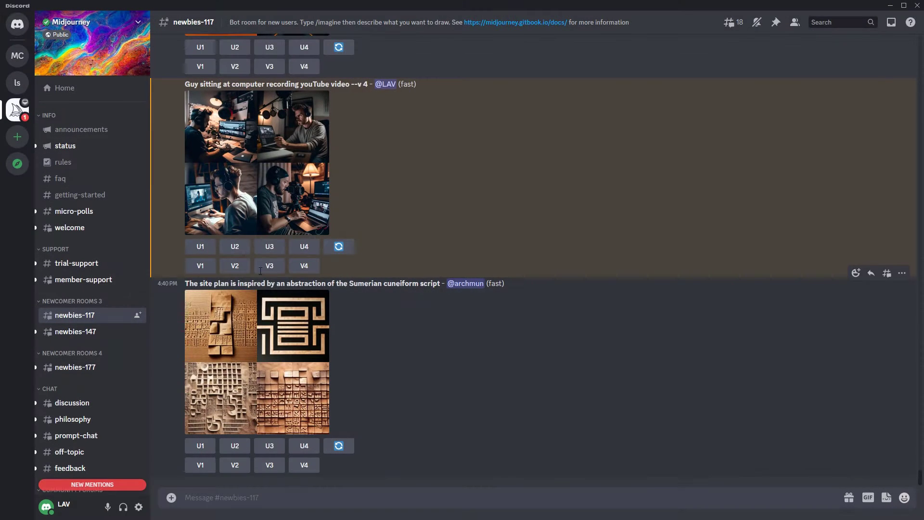
Scroll up the channel and bring up the Midjourney Bot's user options to message it.
{"action": "scroll", "coordinate": [260, 271], "scroll_direction": "up", "scroll_amount": 3}
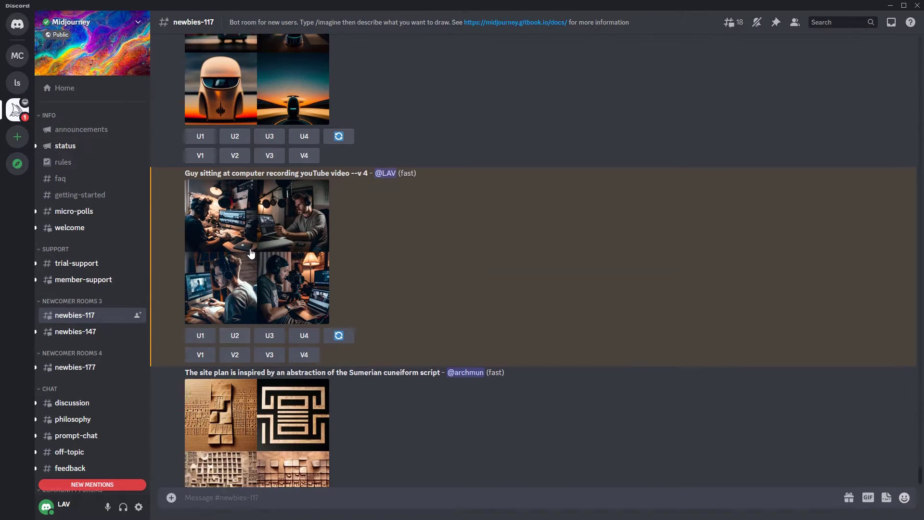
{"action": "right_click", "coordinate": [18, 116]}
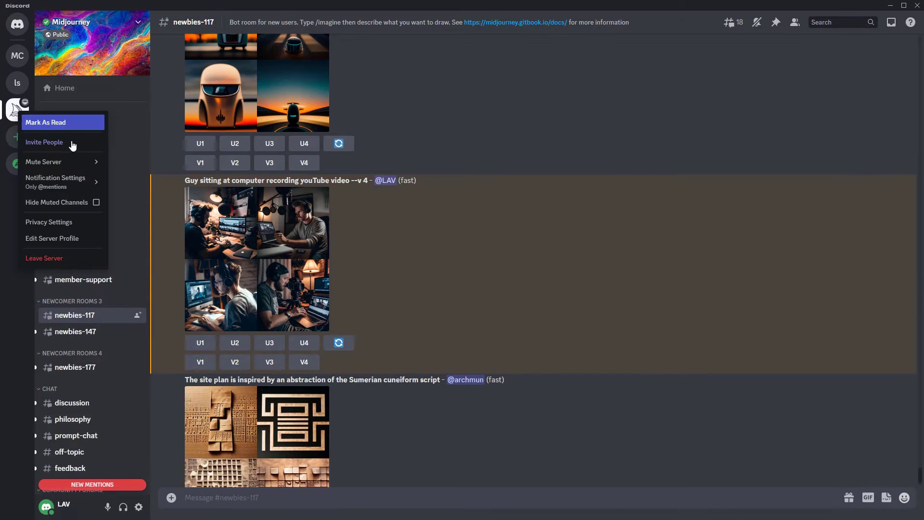
{"action": "left_click", "coordinate": [558, 255]}
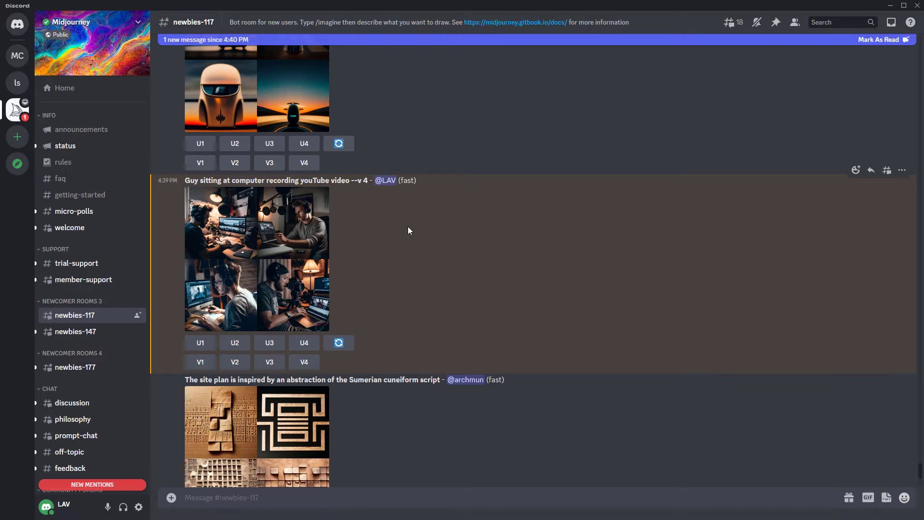
{"action": "scroll", "coordinate": [400, 229], "scroll_direction": "up", "scroll_amount": 7}
{"action": "scroll", "coordinate": [314, 264], "scroll_direction": "up", "scroll_amount": 5}
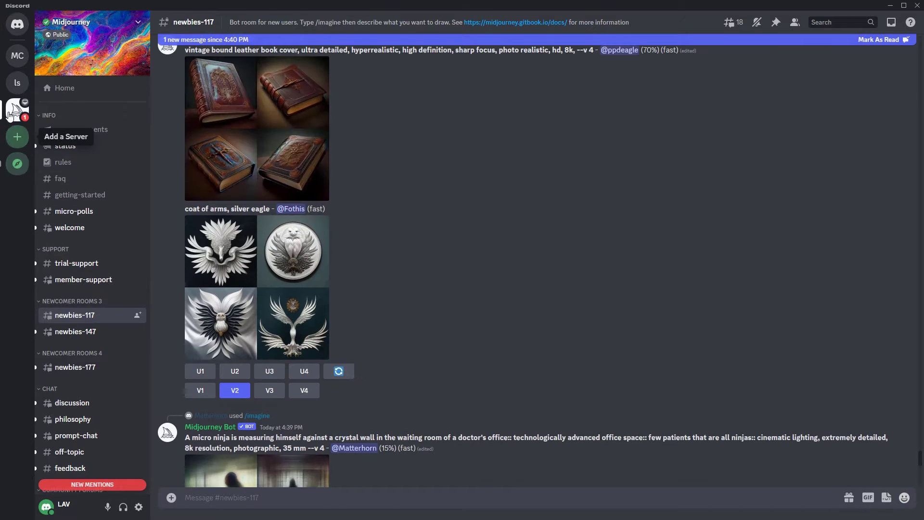
{"action": "right_click", "coordinate": [16, 112]}
{"action": "scroll", "coordinate": [192, 217], "scroll_direction": "up", "scroll_amount": 3}
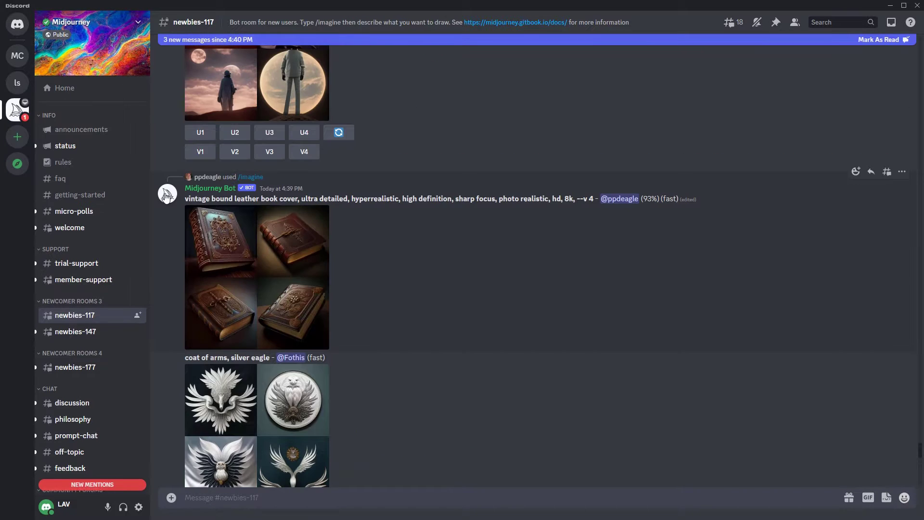
{"action": "right_click", "coordinate": [165, 195]}
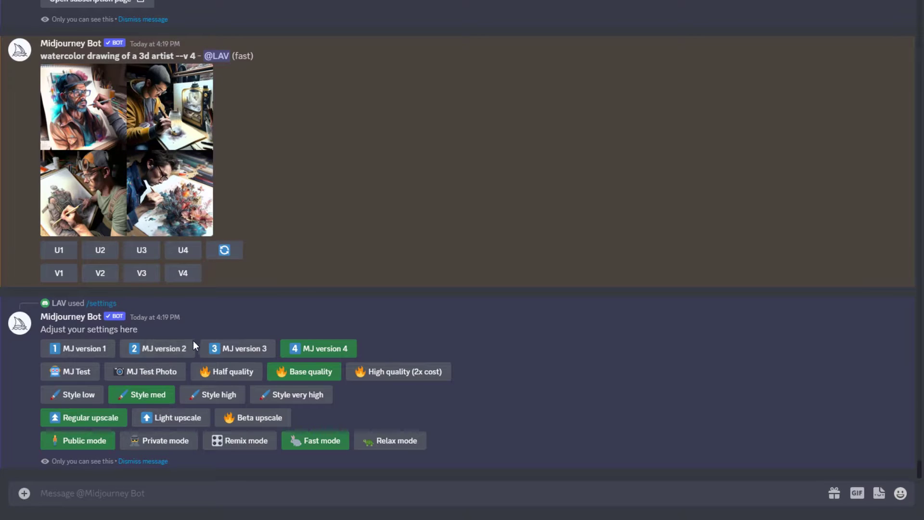
Send /imagine 'Man and robot standing together, gazing into eachothers eyes with a feeling of affection' and enlarge the grid.
{"action": "type", "text": "/ima"}
{"action": "key", "text": "Tab"}
{"action": "type", "text": "Man and robot standi"}
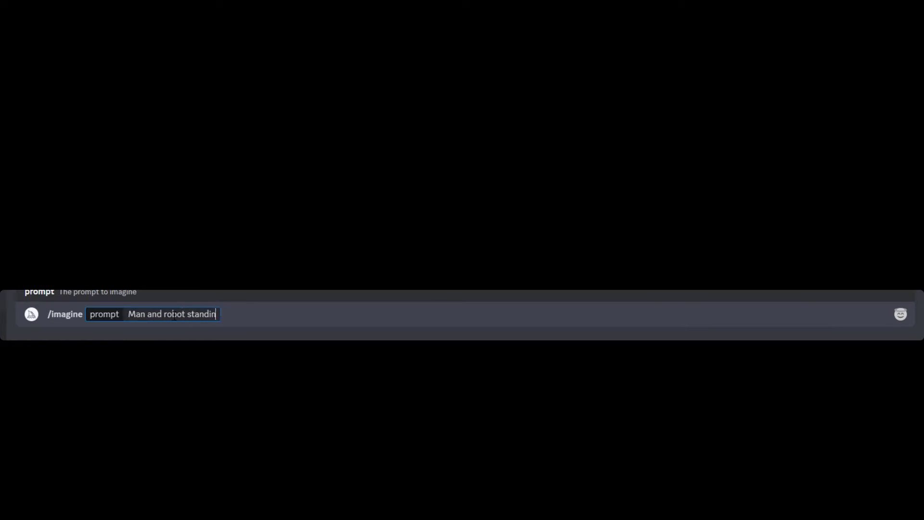
{"action": "type", "text": "ng together, staring into"}
{"action": "key", "text": "BackSpace"}
{"action": "key", "text": "BackSpace"}
{"action": "key", "text": "BackSpace"}
{"action": "key", "text": "BackSpace"}
{"action": "key", "text": "BackSpace"}
{"action": "key", "text": "BackSpace"}
{"action": "key", "text": "BackSpace"}
{"action": "key", "text": "BackSpace"}
{"action": "key", "text": "BackSpace"}
{"action": "key", "text": "BackSpace"}
{"action": "key", "text": "BackSpace"}
{"action": "key", "text": "BackSpace"}
{"action": "type", "text": "gazing into eachothers eyes with a feeling of affection"}
{"action": "key", "text": "Return"}
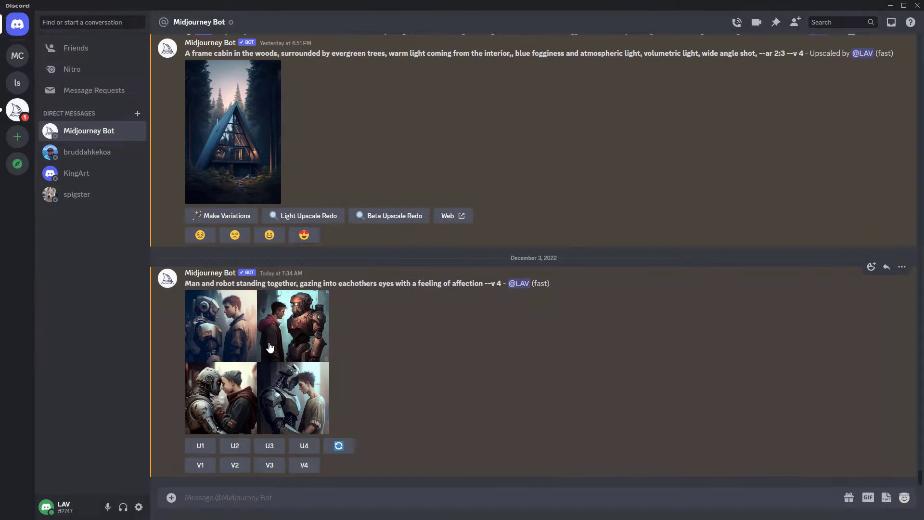
{"action": "left_click", "coordinate": [269, 348]}
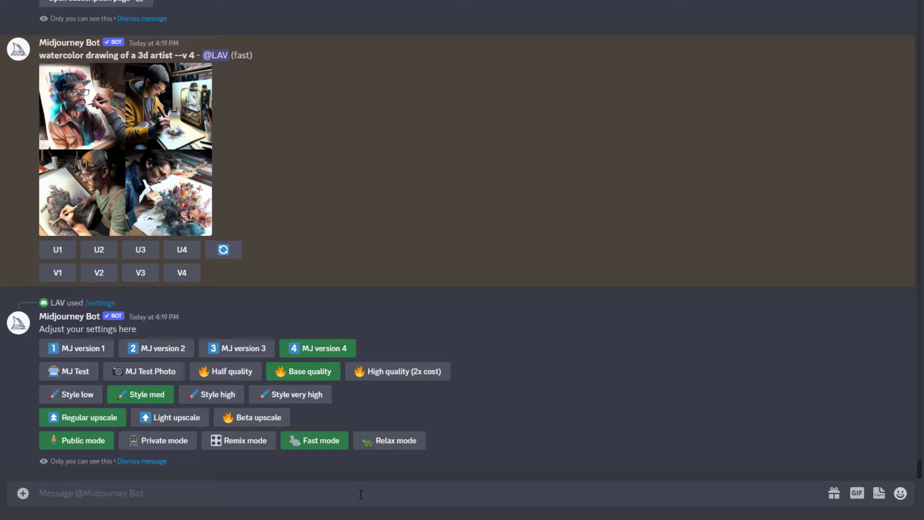
Send the /subscribe command to the Midjourney Bot.
{"action": "type", "text": "/su"}
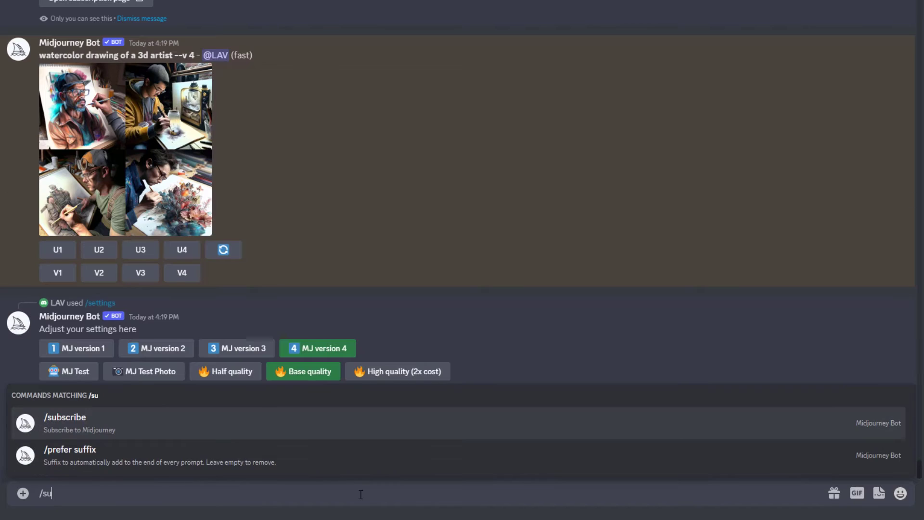
{"action": "key", "text": "Return"}
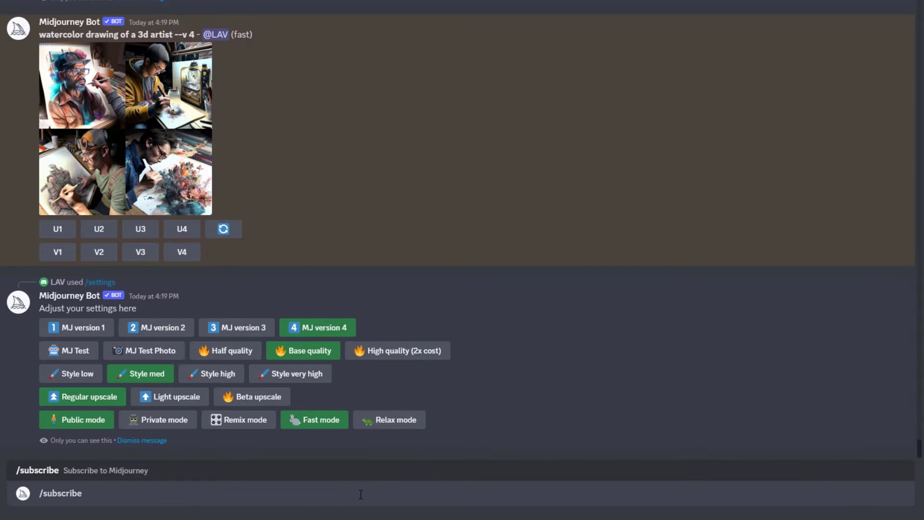
{"action": "key", "text": "Return"}
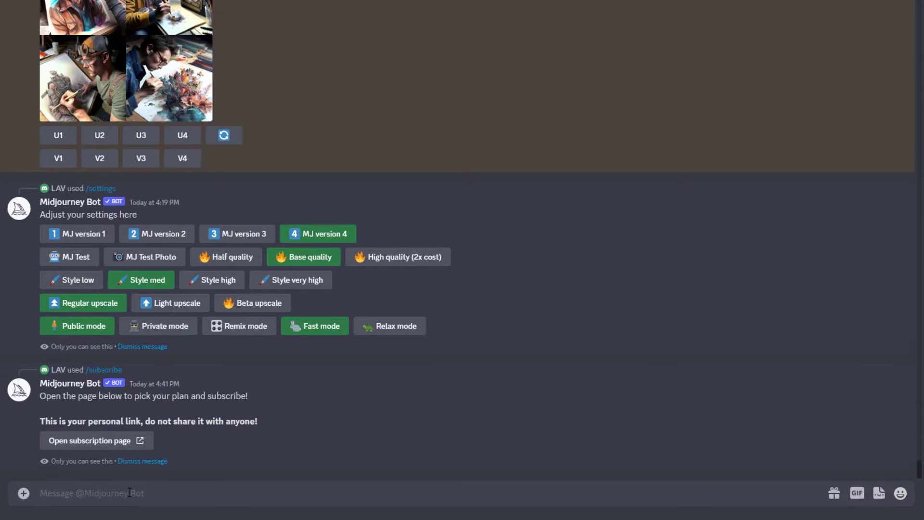
Send the /help command to get the bot's help guide.
{"action": "type", "text": "/he"}
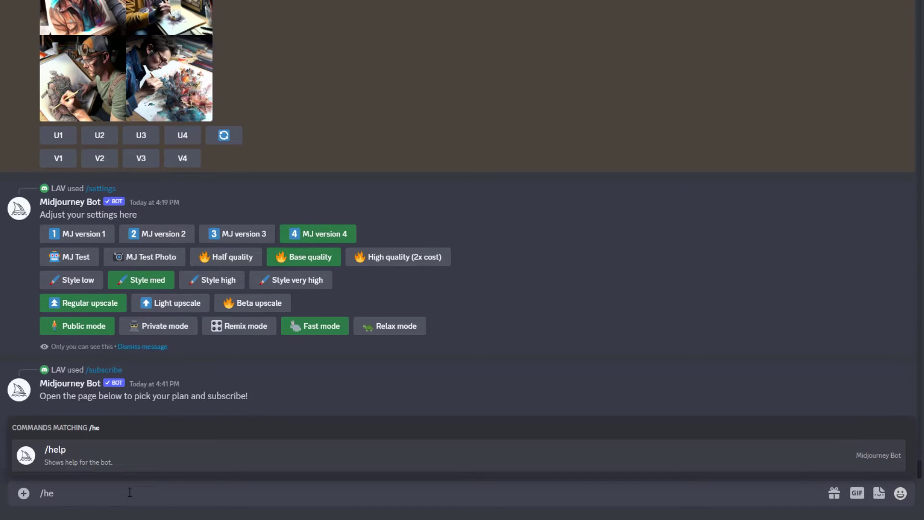
{"action": "key", "text": "Return"}
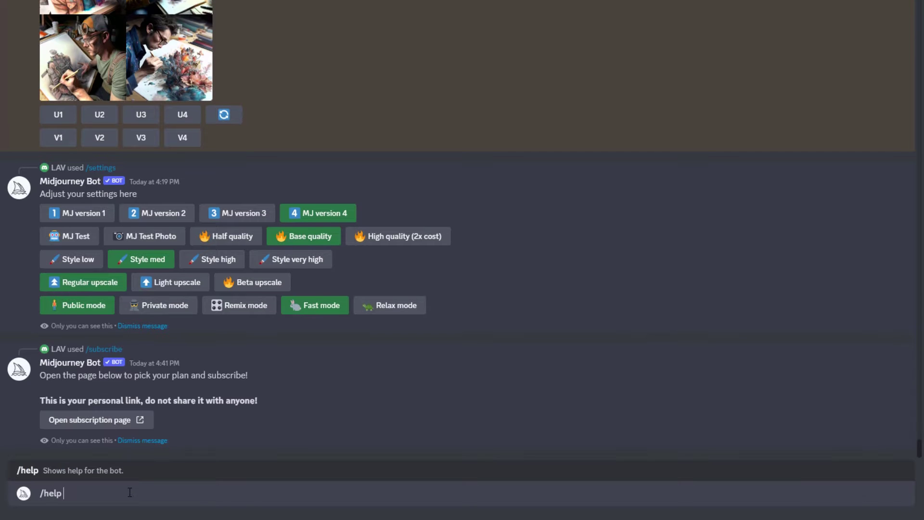
{"action": "key", "text": "Return"}
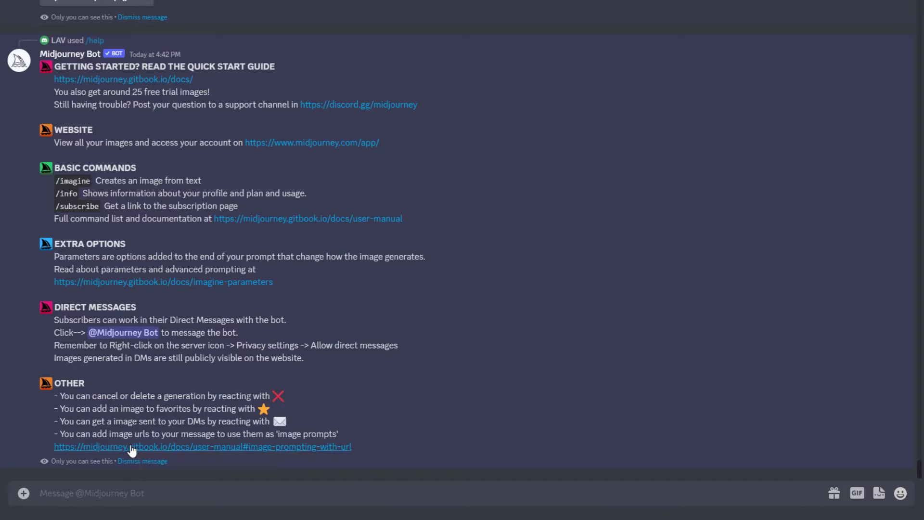
Send the /settings command to show the personal settings panel.
{"action": "type", "text": "/set"}
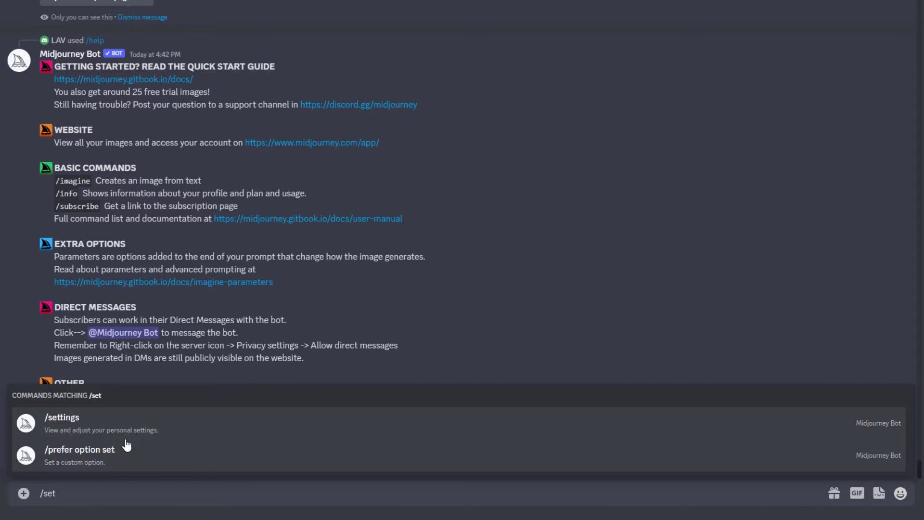
{"action": "left_click", "coordinate": [124, 430]}
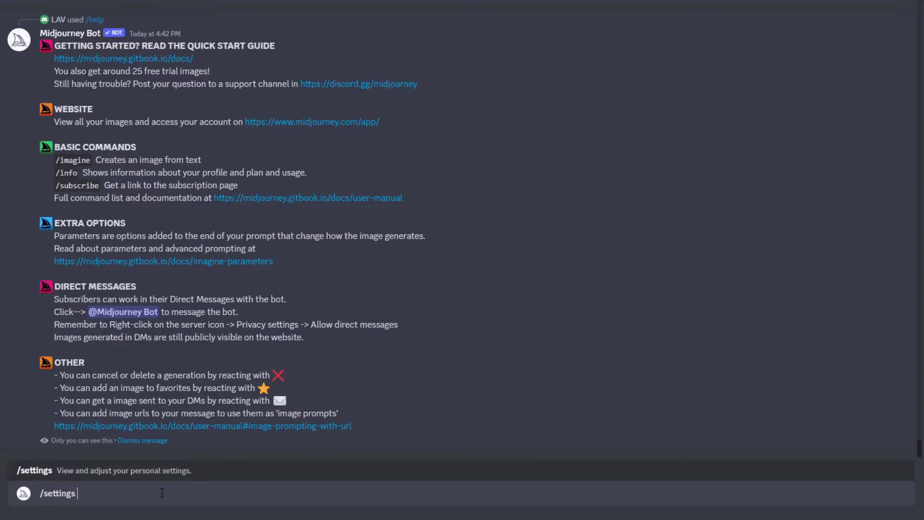
{"action": "key", "text": "Return"}
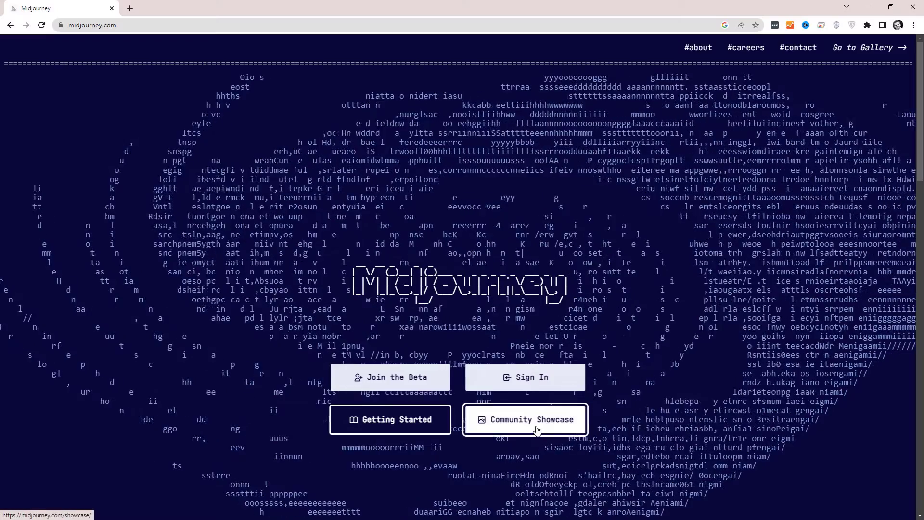
Browse the Recent images in midjourney.com's Community Showcase, then start an /im command in Discord.
{"action": "left_click", "coordinate": [535, 424]}
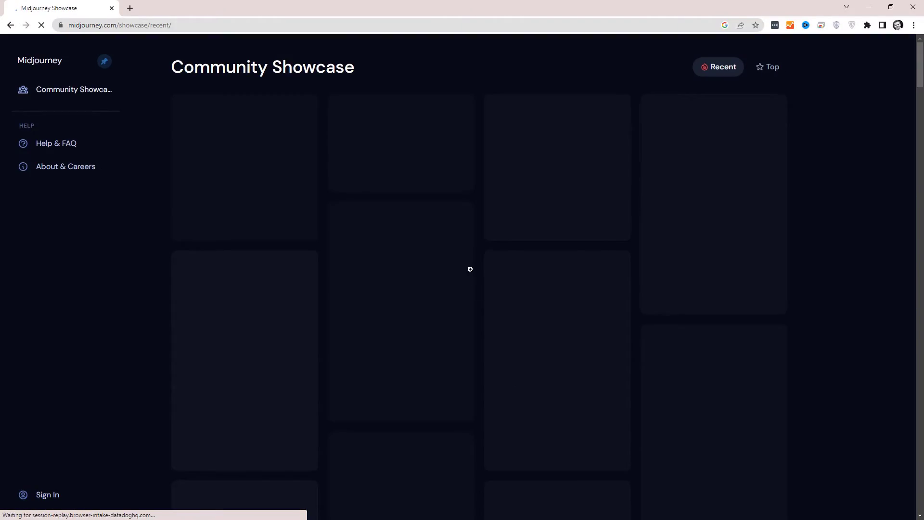
{"action": "scroll", "coordinate": [603, 215], "scroll_direction": "down", "scroll_amount": 7}
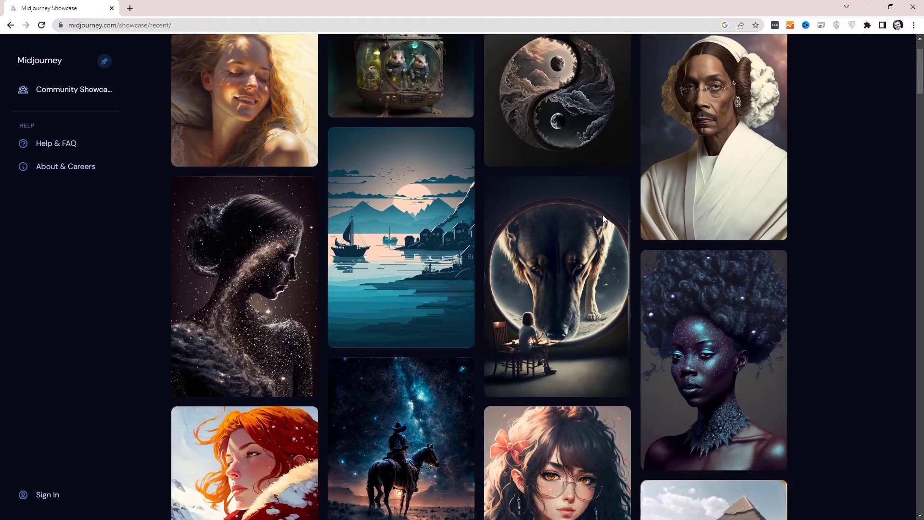
{"action": "scroll", "coordinate": [603, 215], "scroll_direction": "down", "scroll_amount": 6}
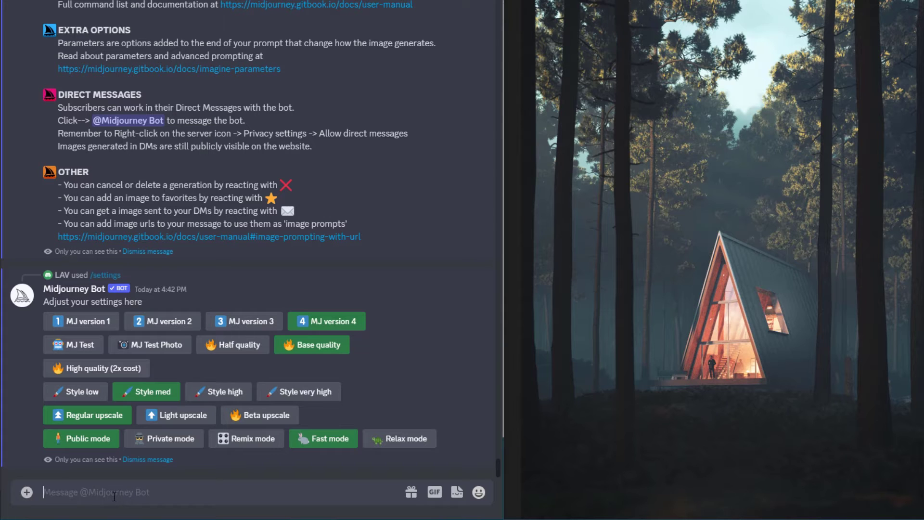
{"action": "type", "text": "/im"}
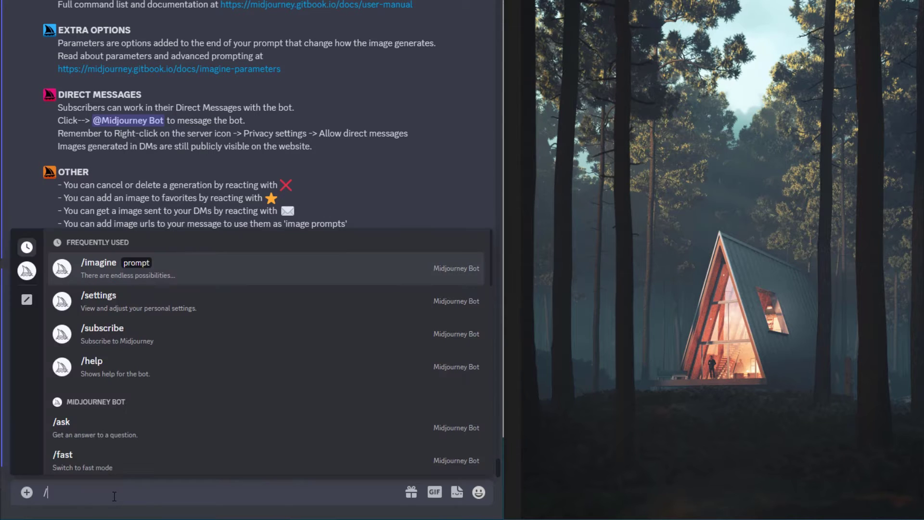